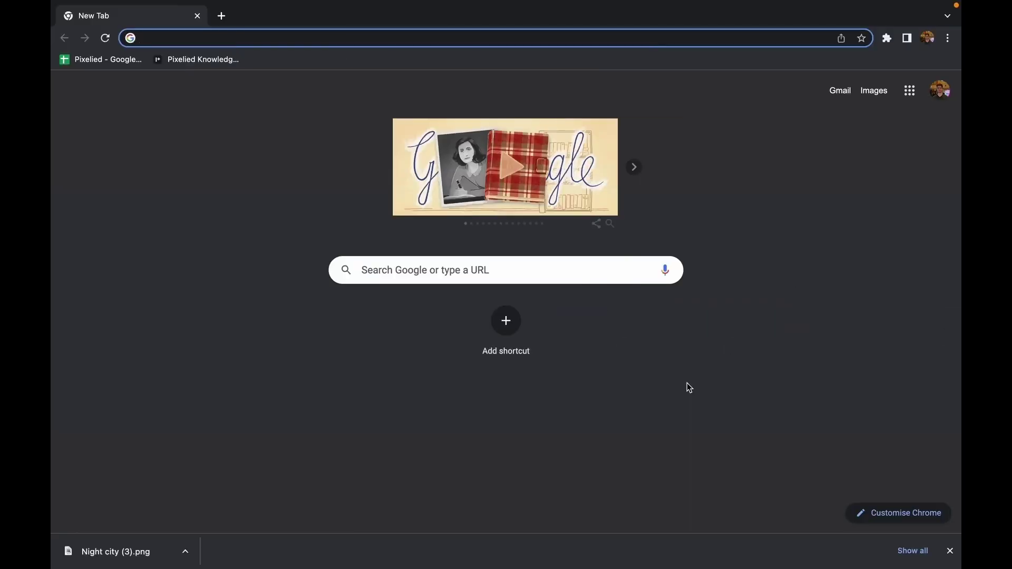
# Open the pixelied.com/upload page in the browser
pyautogui.write('pixelied.com/')
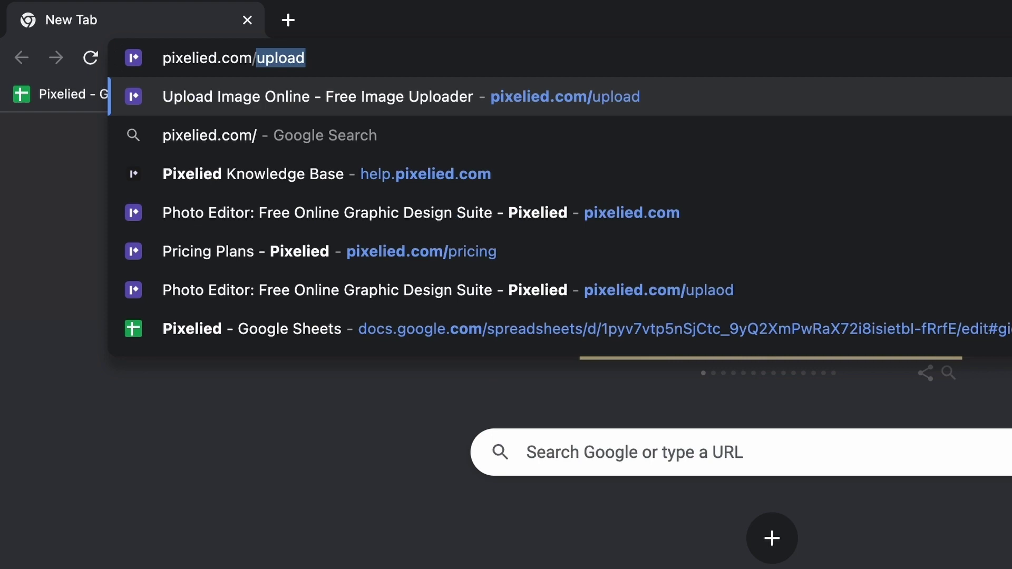
pyautogui.press('Return')
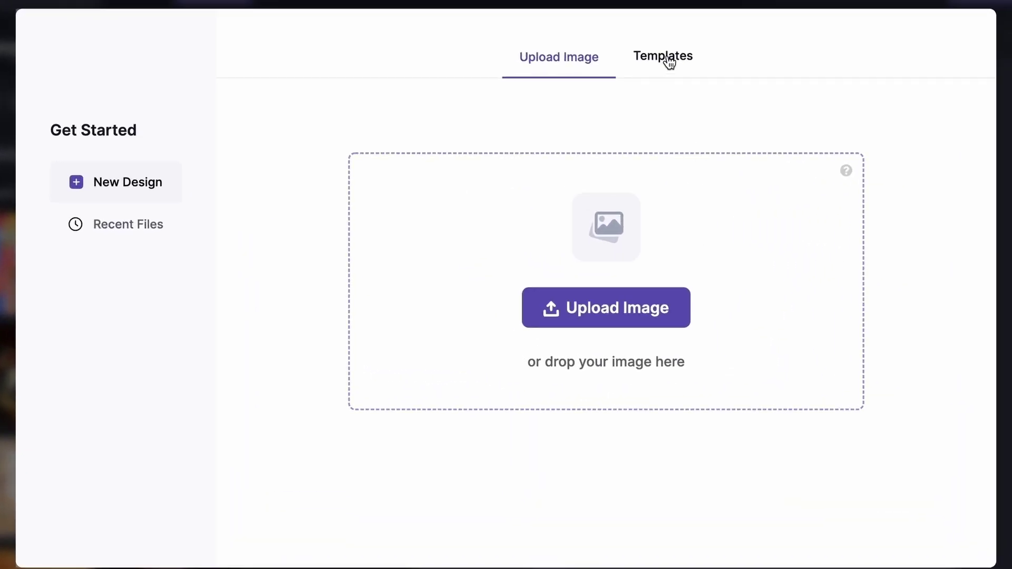
# Browse the Facebook Post templates and return to the image upload option
pyautogui.click(669, 58)
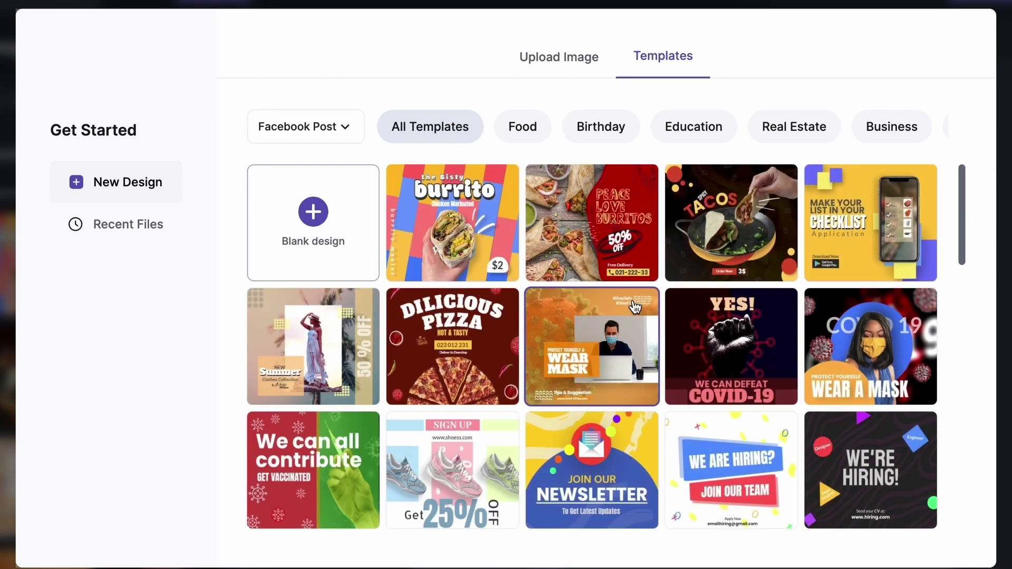
pyautogui.scroll(-5, 635, 307)
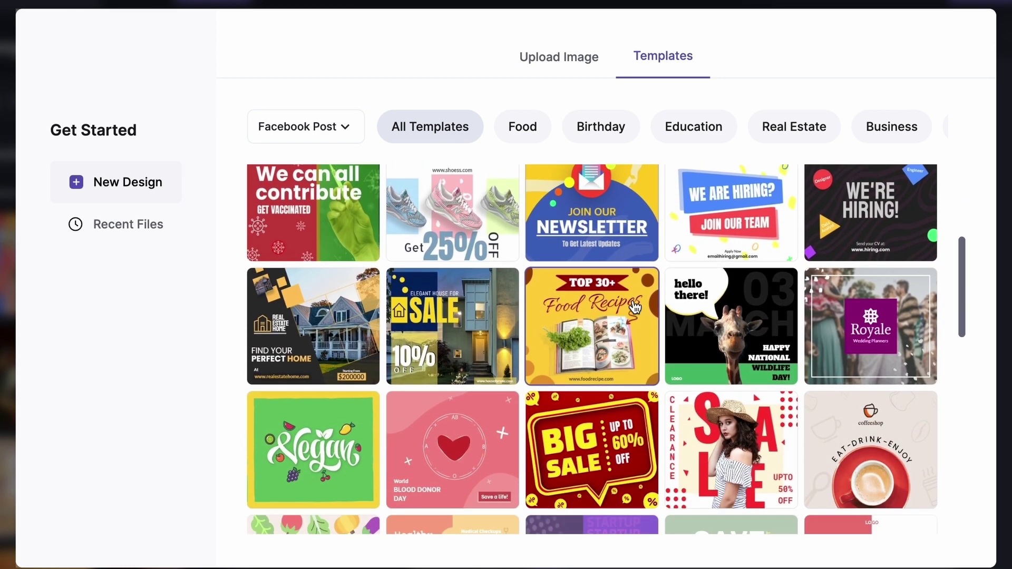
pyautogui.click(568, 74)
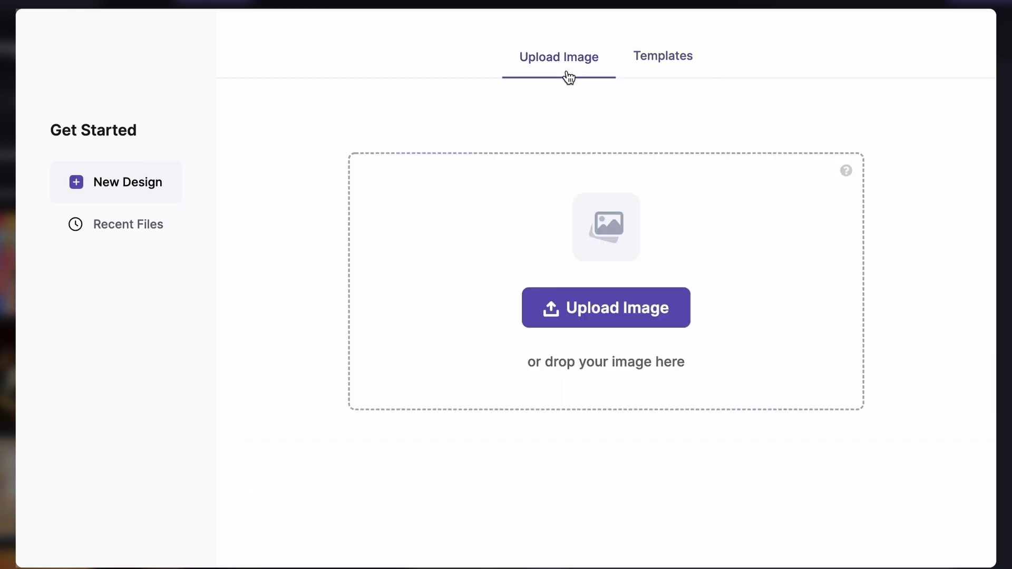
# Upload the downloaded Night city (3).png image to start a new design
pyautogui.click(599, 321)
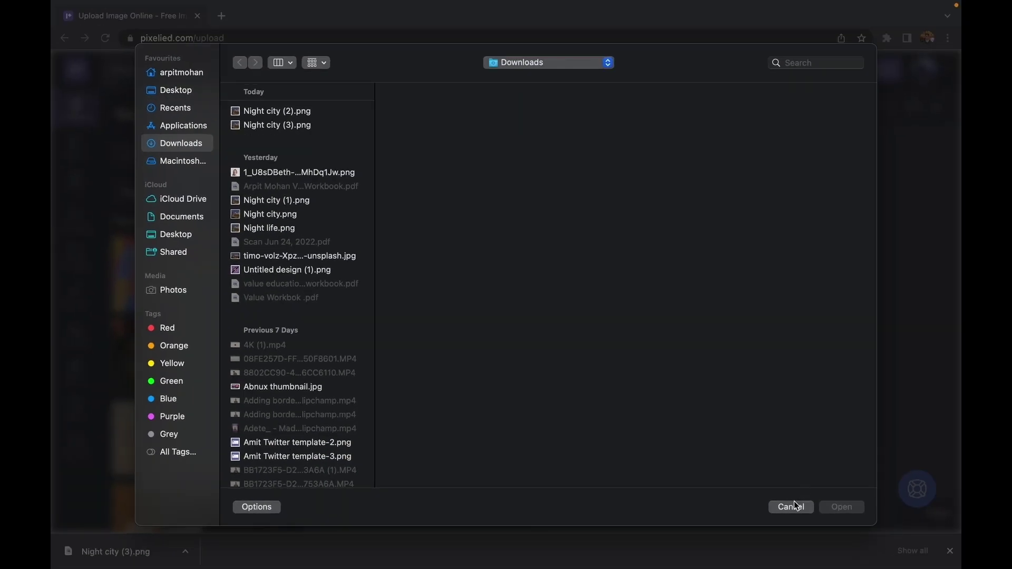
pyautogui.click(794, 505)
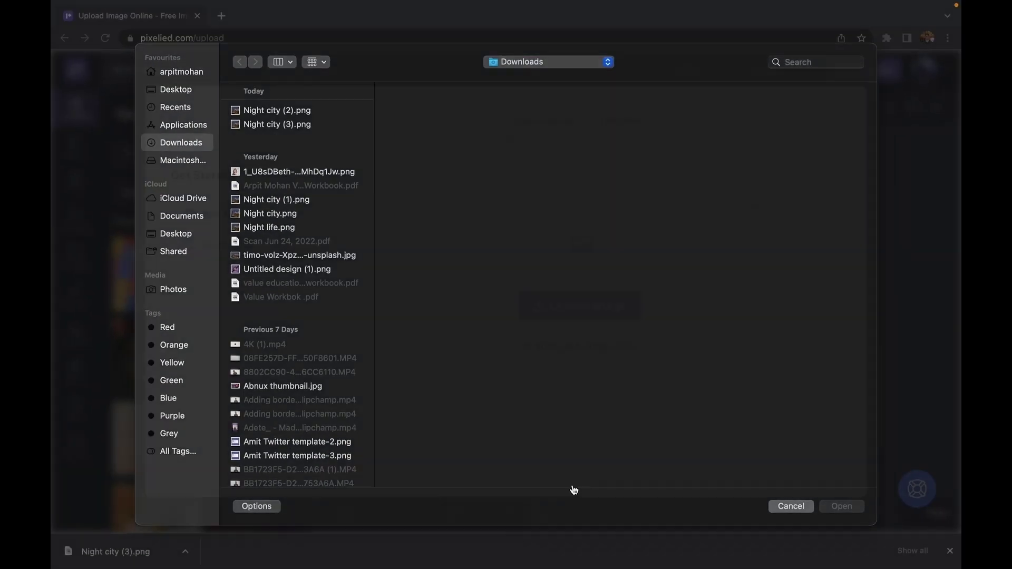
pyautogui.moveTo(174, 551); pyautogui.dragTo(204, 508)
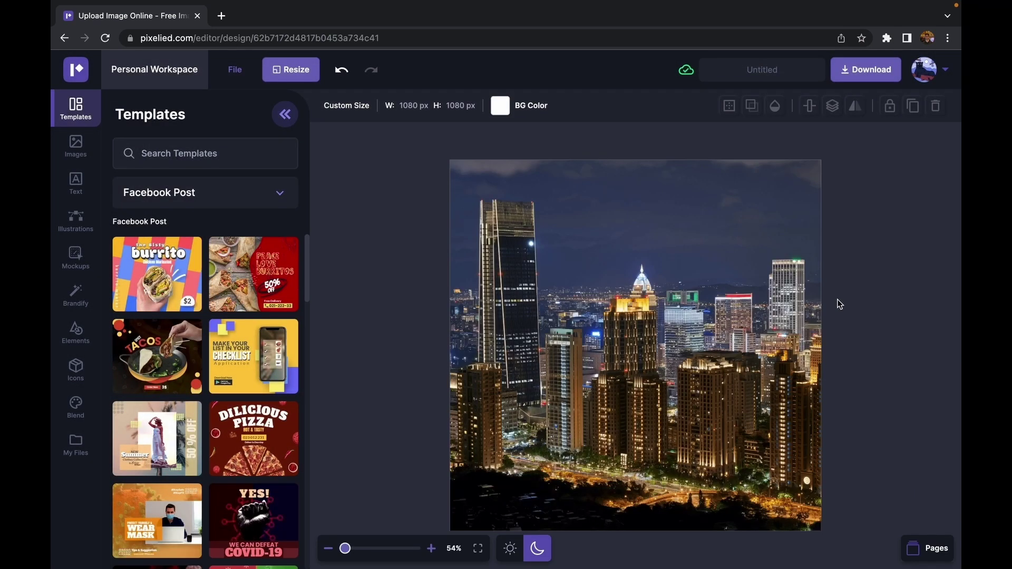
# Apply the Blur effect to the city image and set its strength to 0.5
pyautogui.click(742, 283)
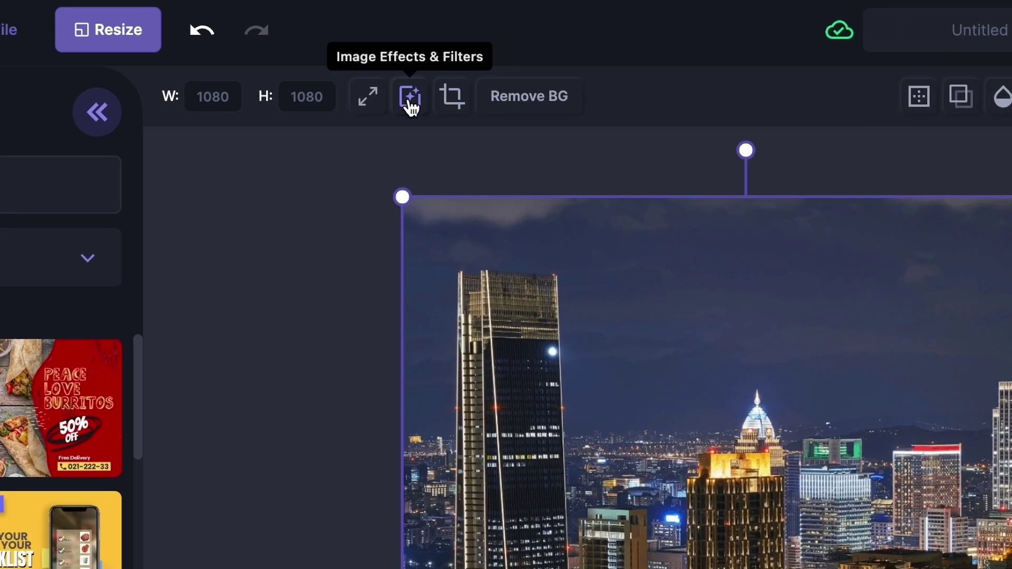
pyautogui.click(410, 102)
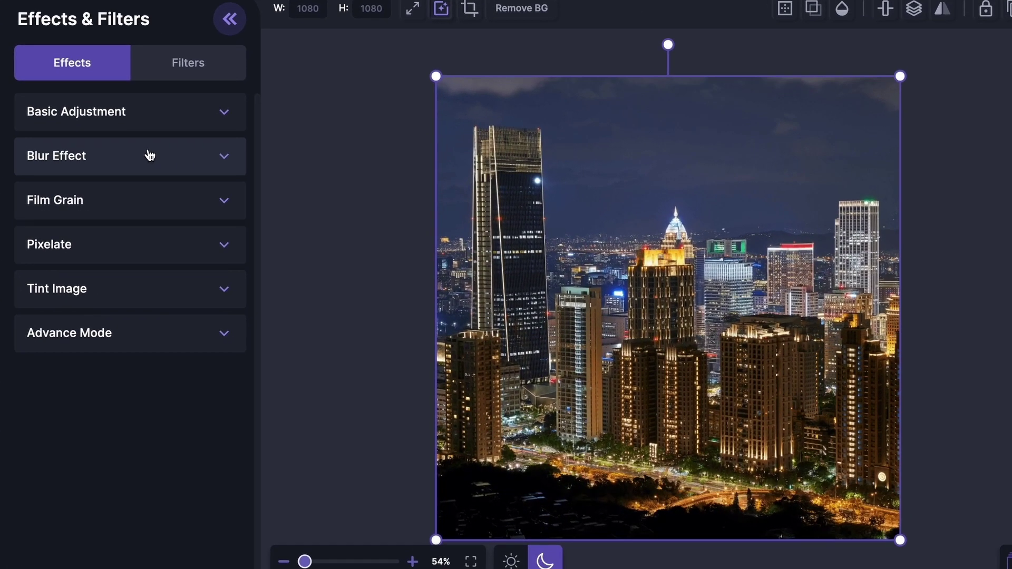
pyautogui.click(218, 224)
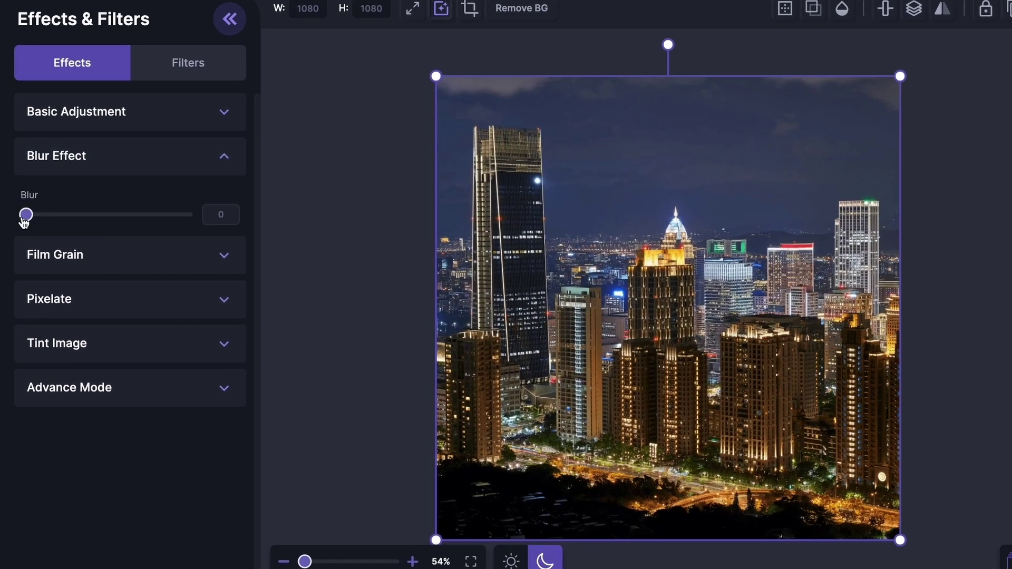
pyautogui.moveTo(24, 221); pyautogui.dragTo(193, 239)
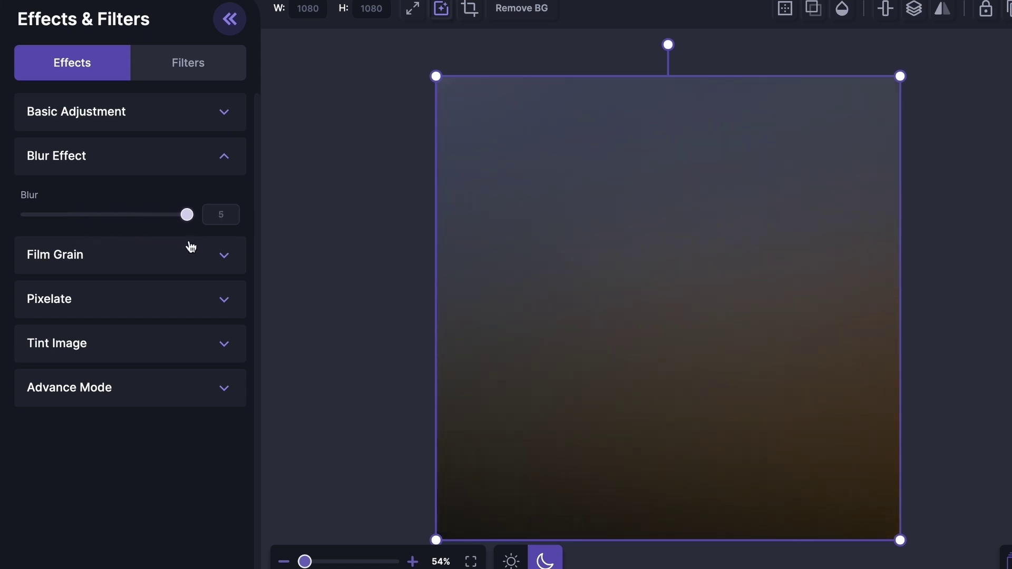
pyautogui.moveTo(183, 239); pyautogui.dragTo(44, 209)
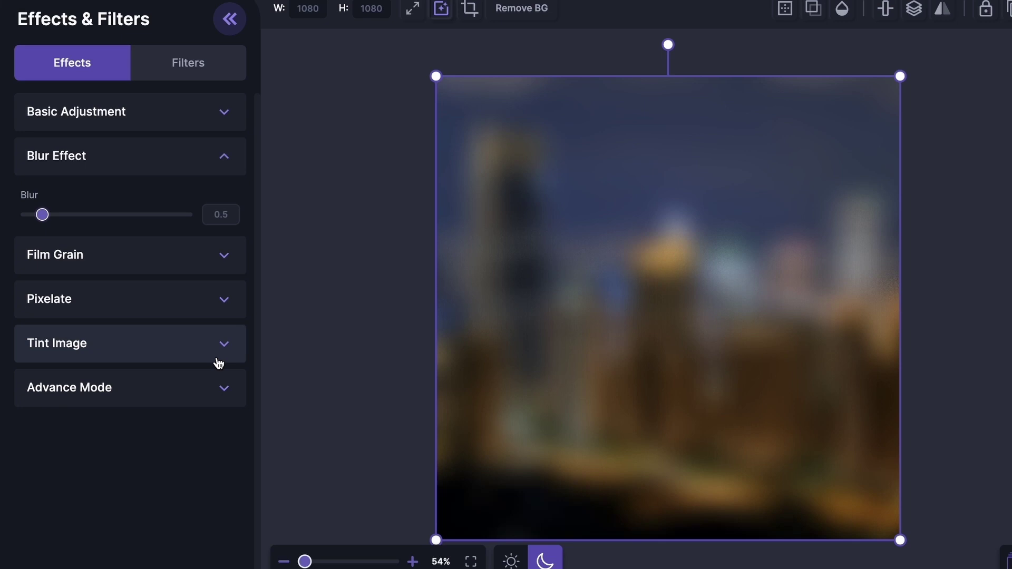
# Adjust the image's brightness to -0.07, contrast to 0.05, saturation to 0.261 and sharpen to 0.5
pyautogui.click(118, 116)
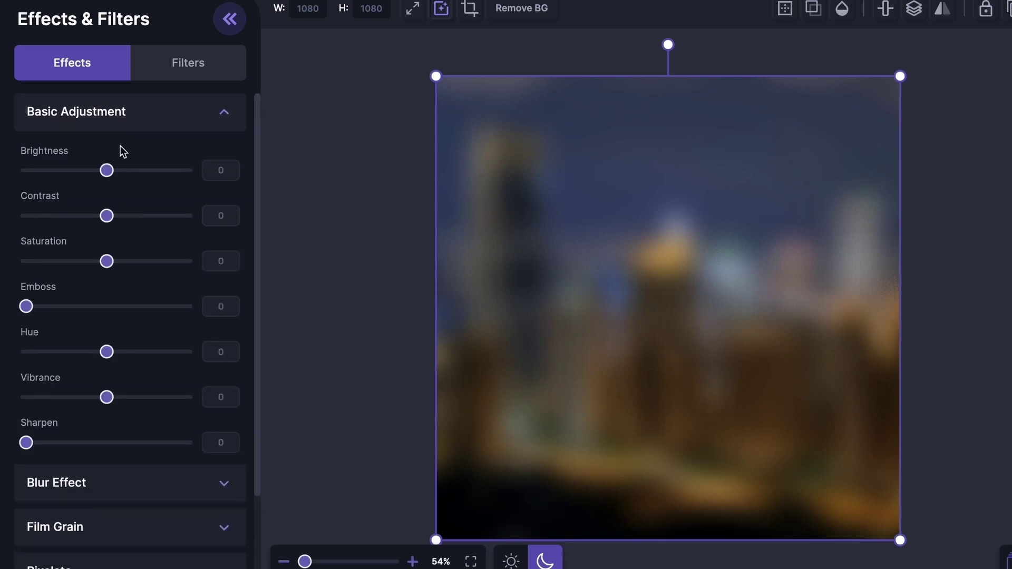
pyautogui.scroll(-1, 123, 152)
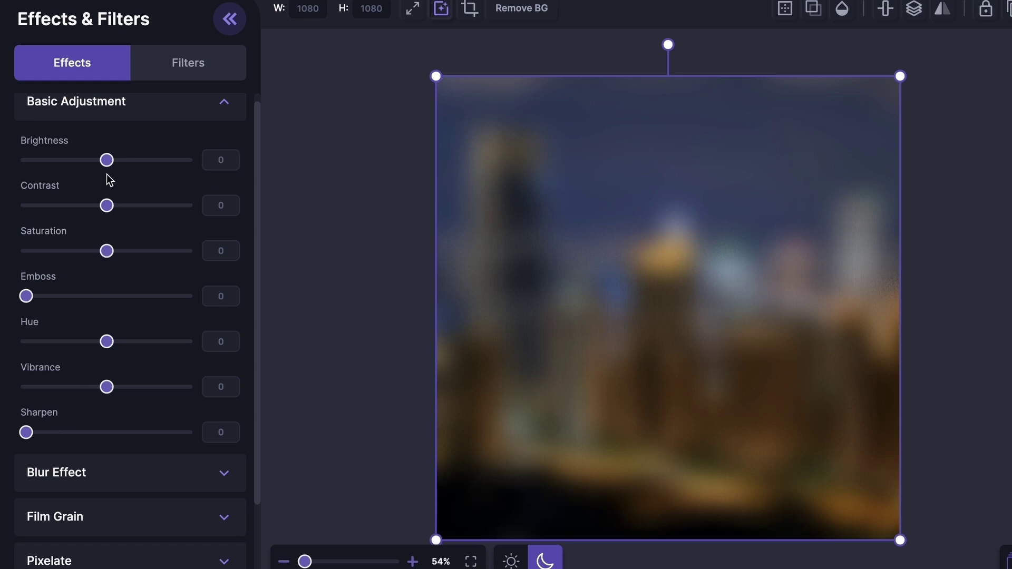
pyautogui.moveTo(105, 162); pyautogui.dragTo(101, 163)
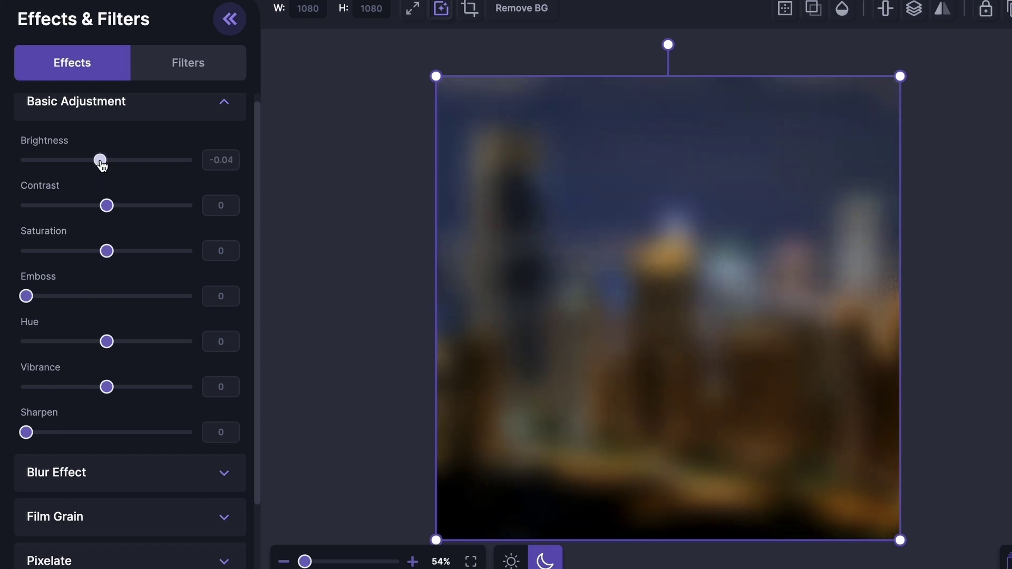
pyautogui.moveTo(106, 205); pyautogui.dragTo(114, 205)
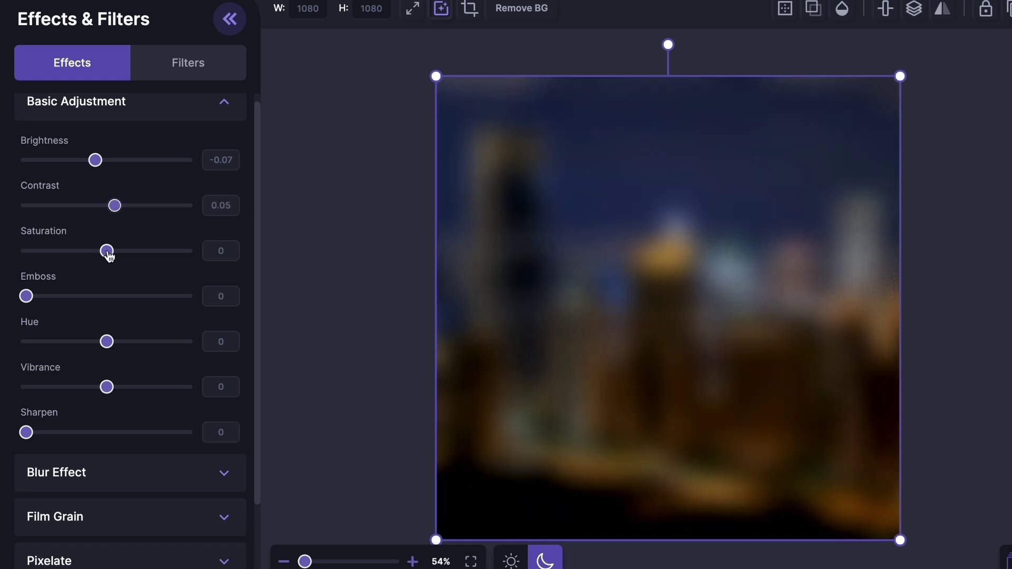
pyautogui.moveTo(107, 251); pyautogui.dragTo(127, 253)
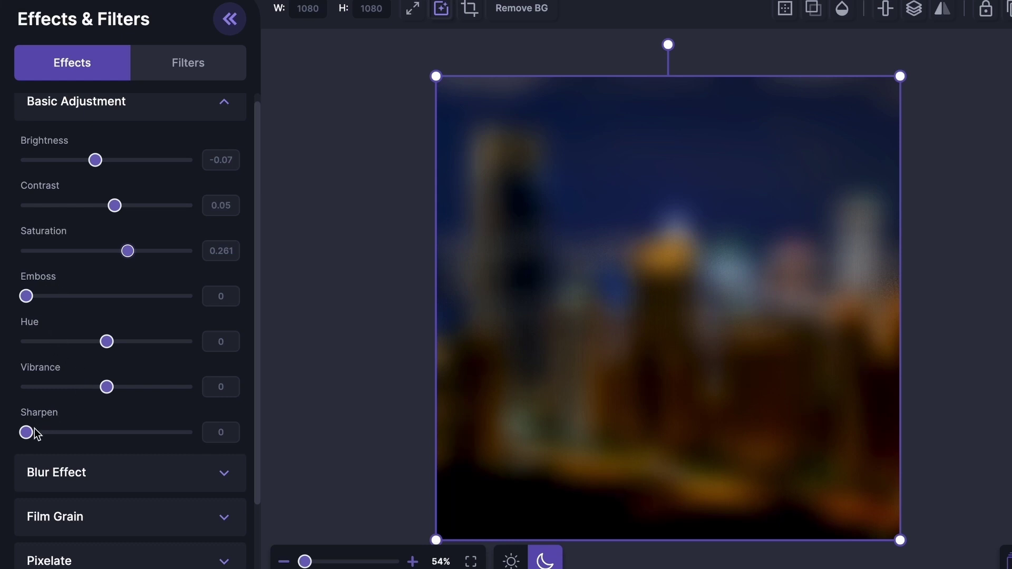
pyautogui.moveTo(27, 431); pyautogui.dragTo(92, 440)
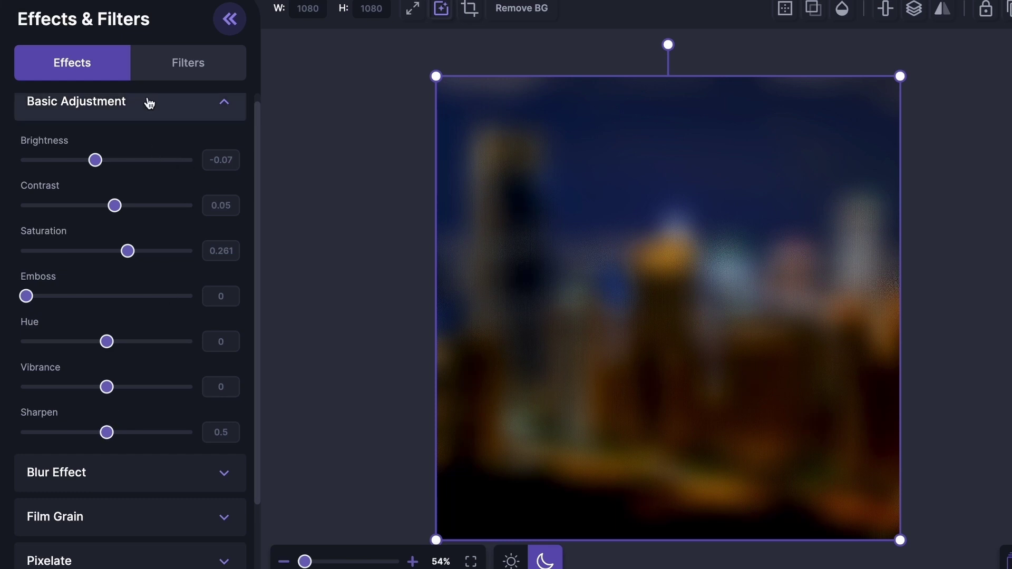
pyautogui.click(148, 104)
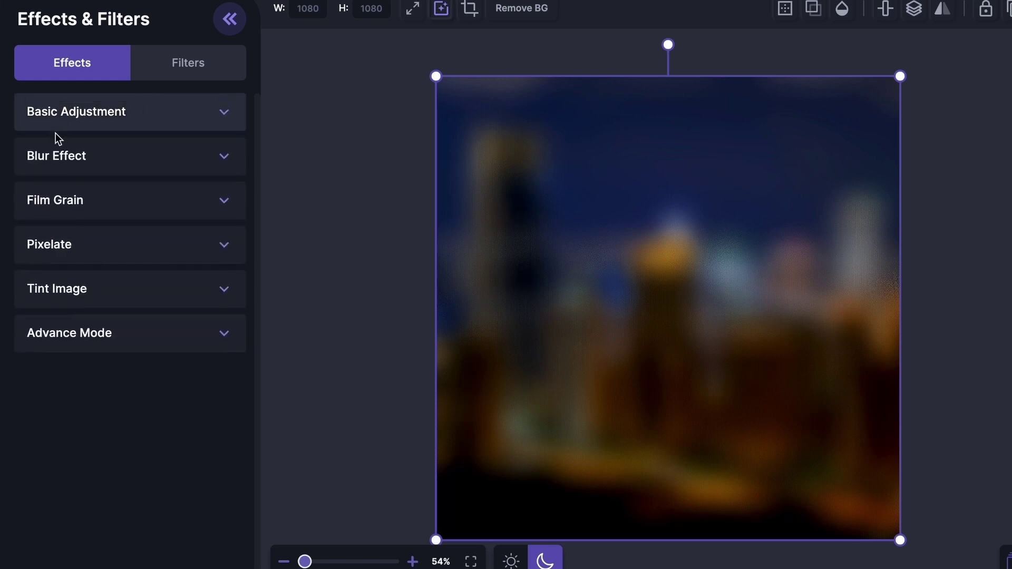
# Add film grain to the image with a noise value of 29
pyautogui.click(96, 199)
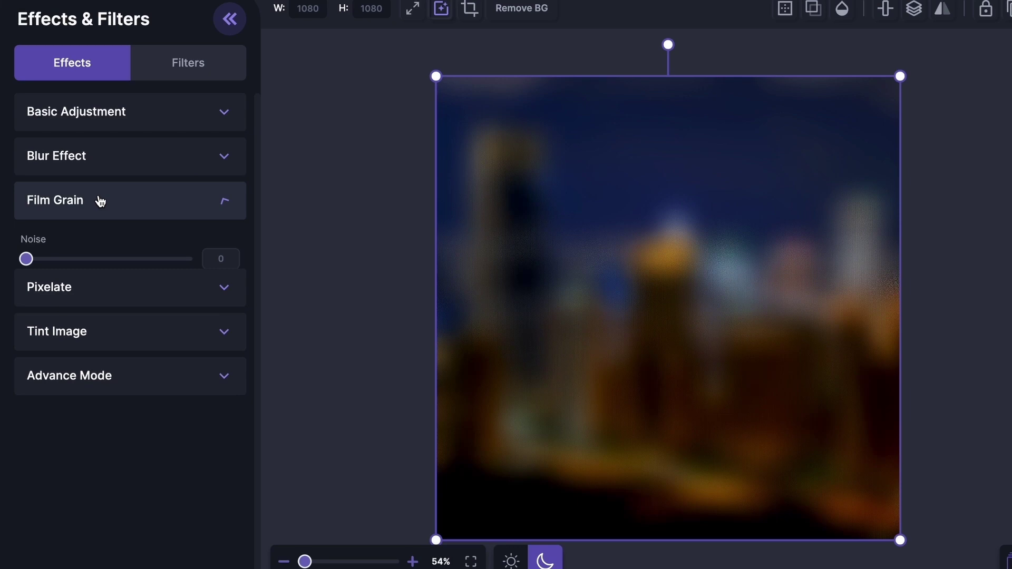
pyautogui.moveTo(29, 265); pyautogui.dragTo(52, 268)
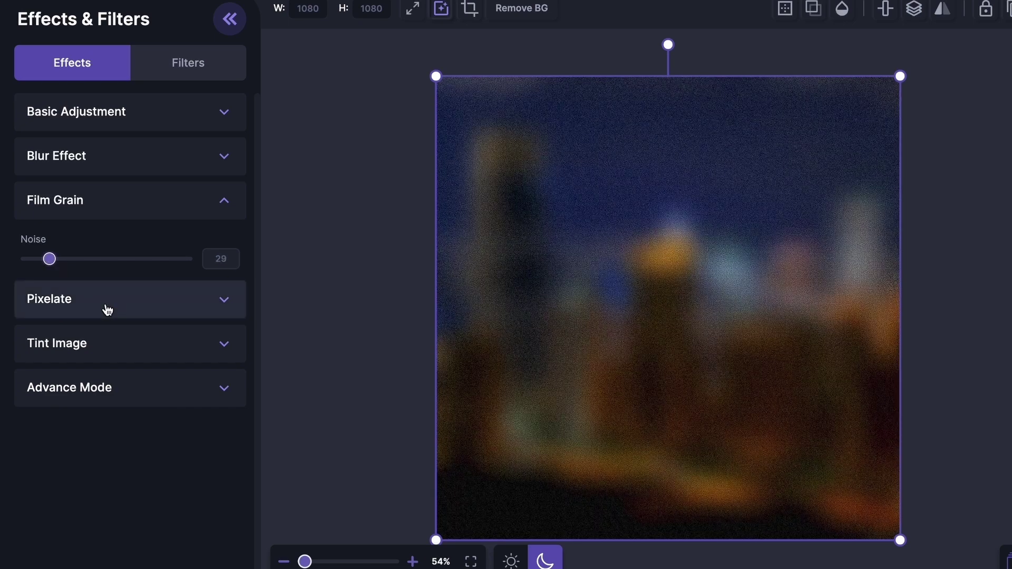
# Try the Pixelate effect on the image at 11 and reset it to 0
pyautogui.click(107, 309)
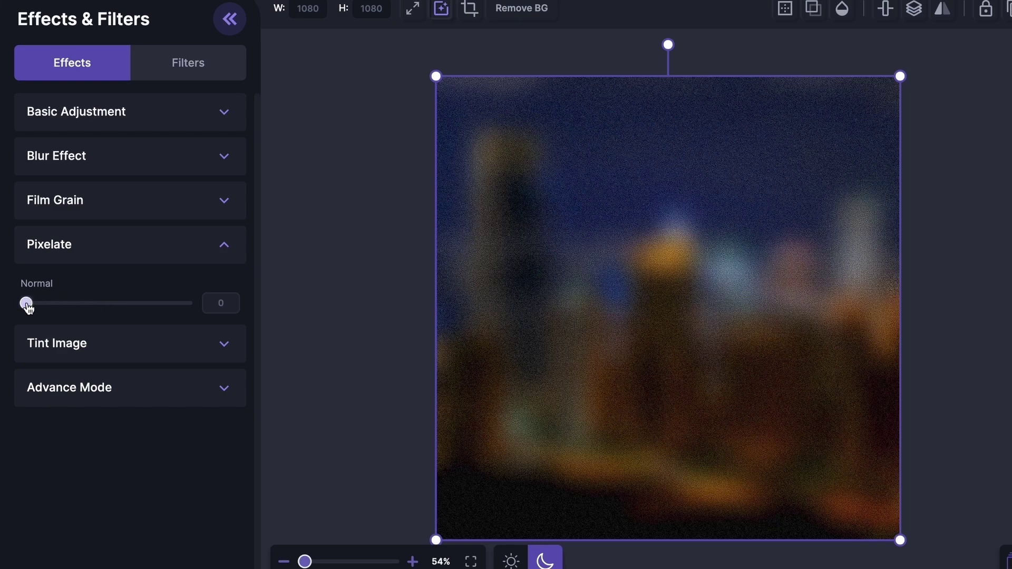
pyautogui.moveTo(27, 304); pyautogui.dragTo(35, 305)
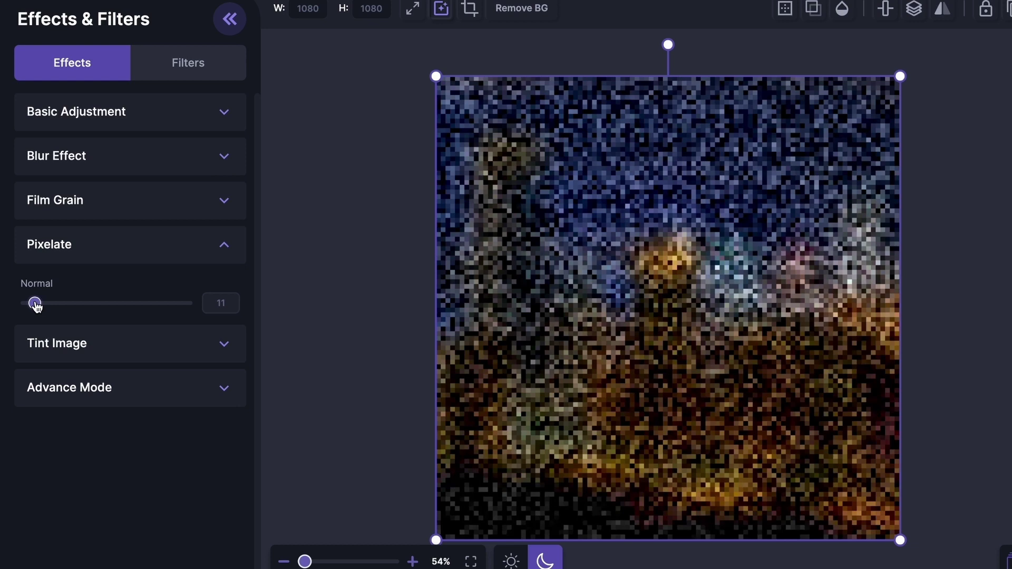
pyautogui.moveTo(35, 305); pyautogui.dragTo(2, 306)
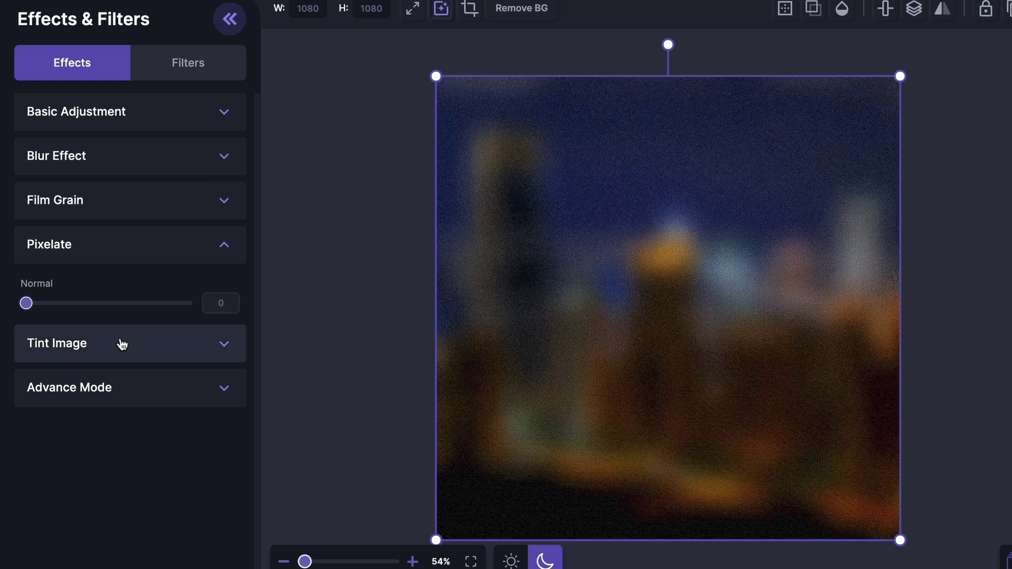
# Tint the image with the blue color #1335c1 at a low strength
pyautogui.click(122, 344)
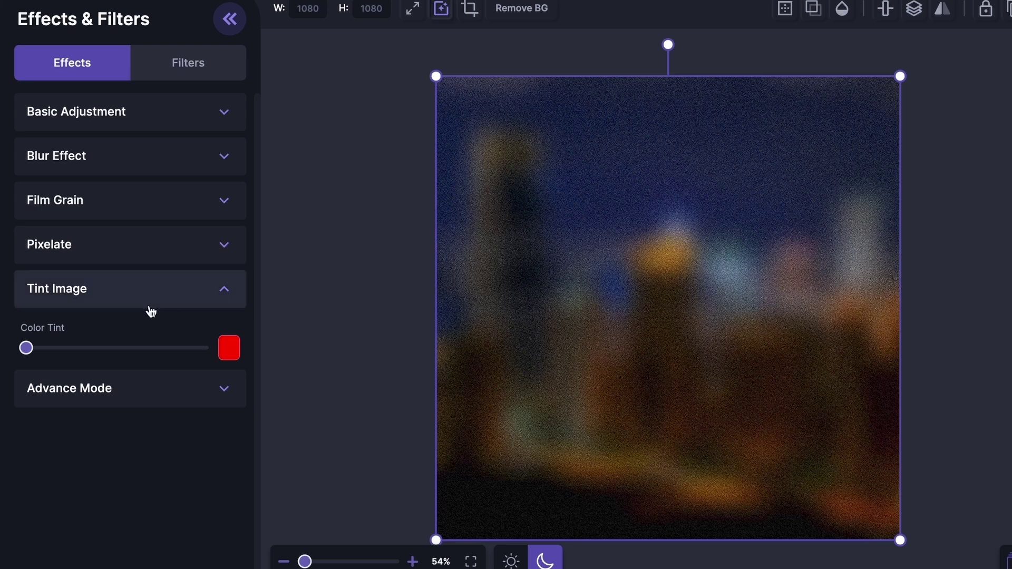
pyautogui.click(232, 349)
pyautogui.click(150, 268)
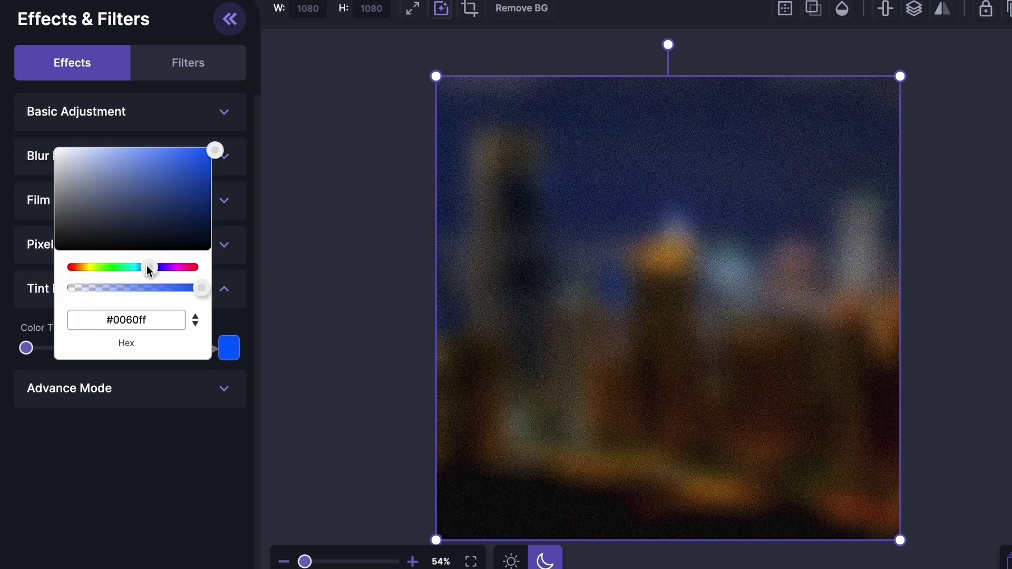
pyautogui.moveTo(147, 269); pyautogui.dragTo(151, 269)
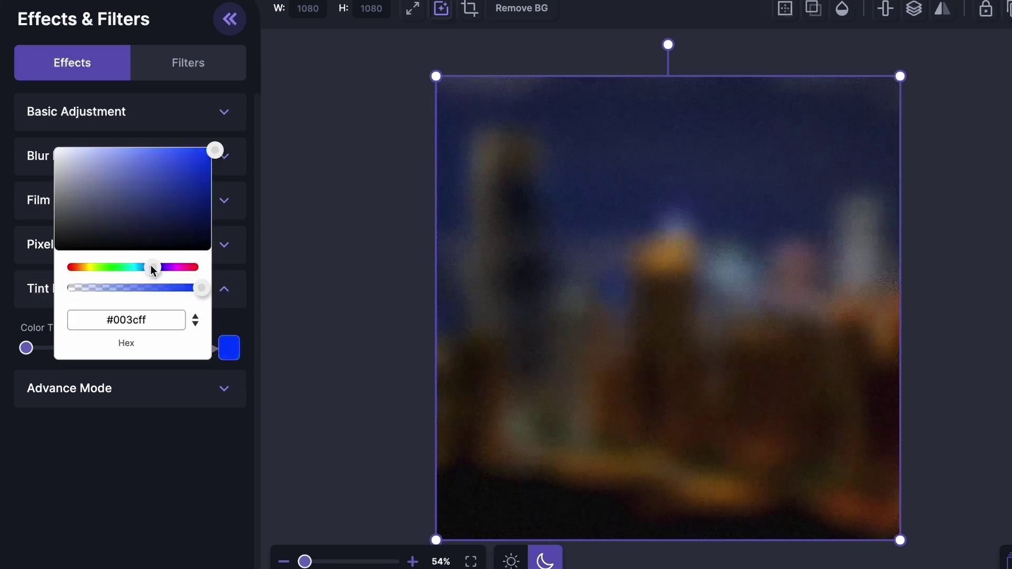
pyautogui.moveTo(194, 219); pyautogui.dragTo(198, 177)
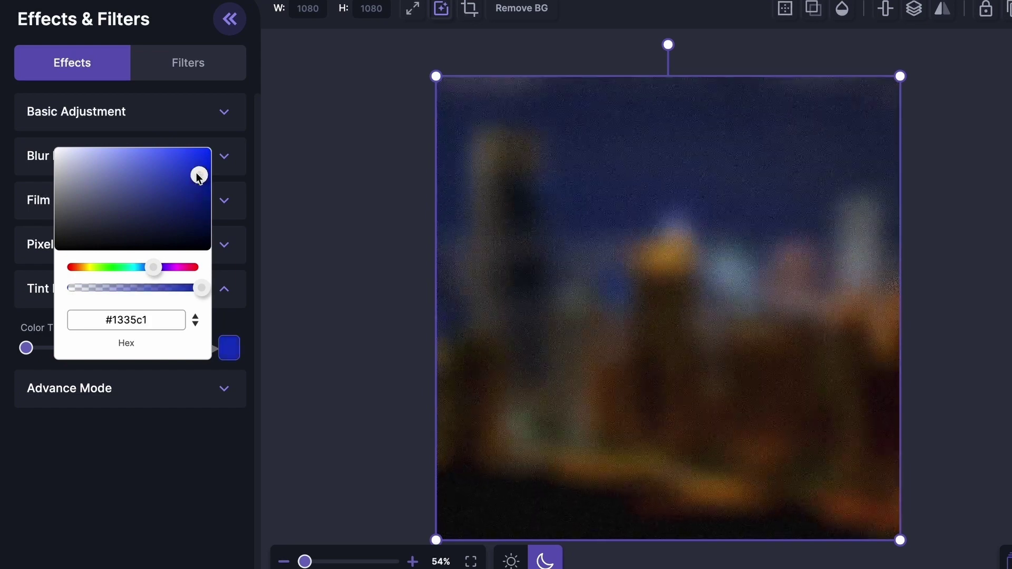
pyautogui.click(240, 320)
pyautogui.moveTo(25, 349); pyautogui.dragTo(49, 349)
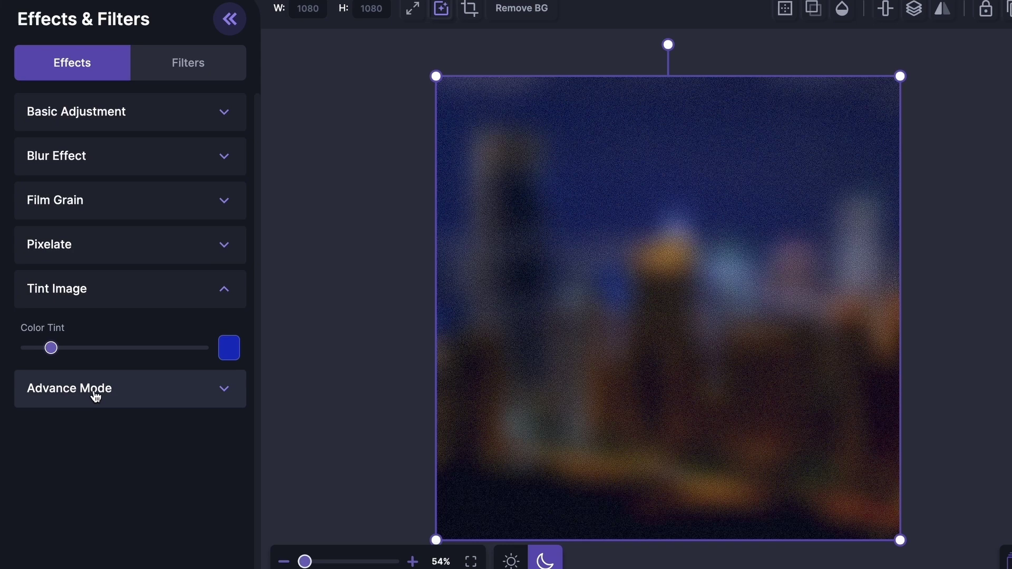
# Look through the blend modes available for the image in the advanced effects, without choosing another one
pyautogui.click(108, 393)
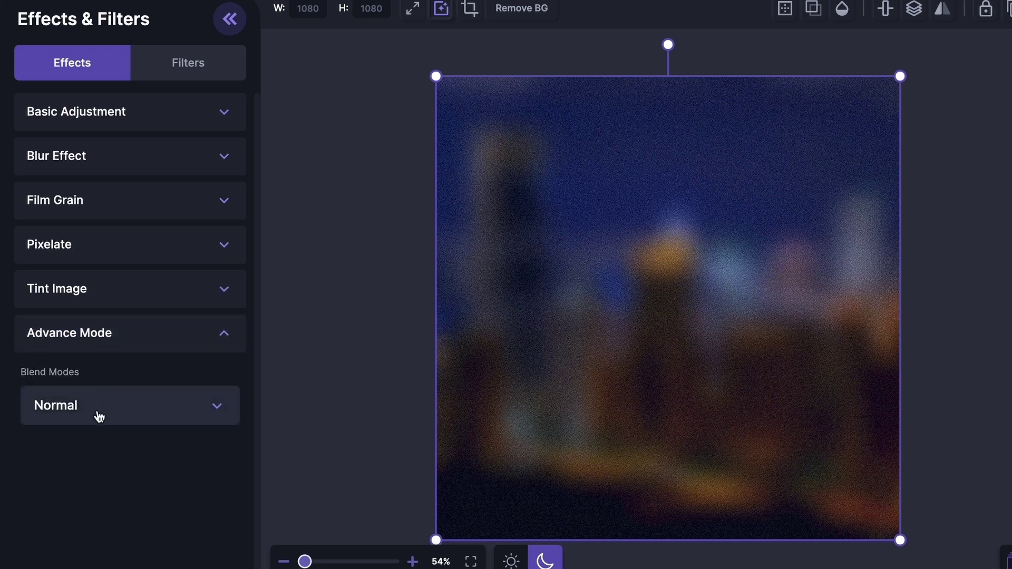
pyautogui.click(98, 416)
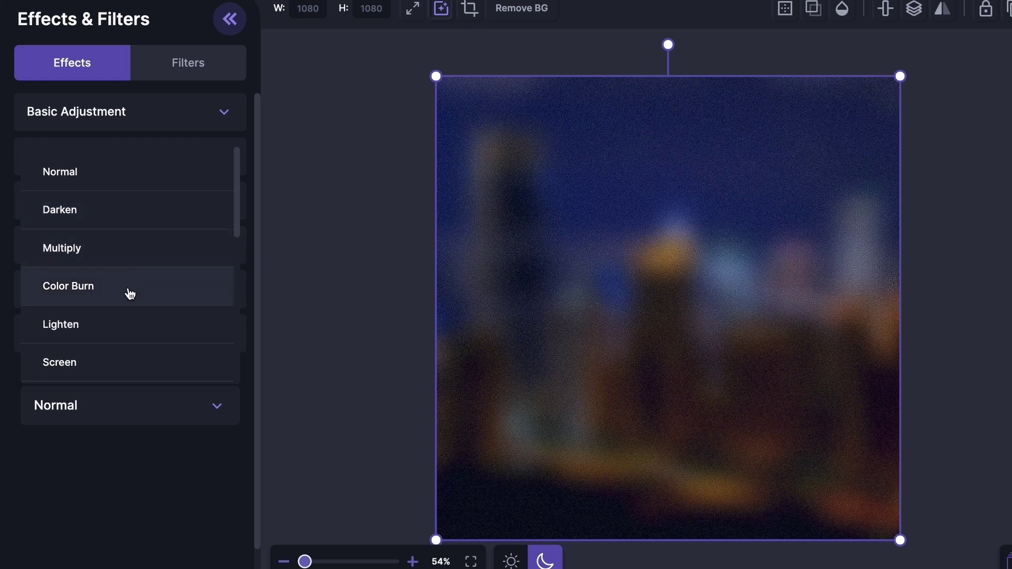
pyautogui.scroll(-3, 130, 293)
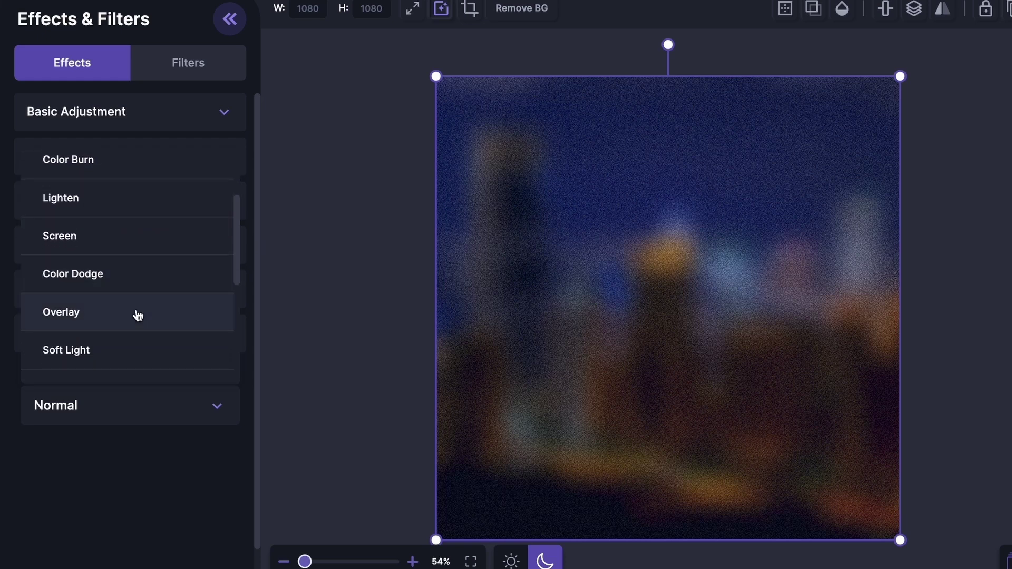
pyautogui.scroll(-3, 138, 315)
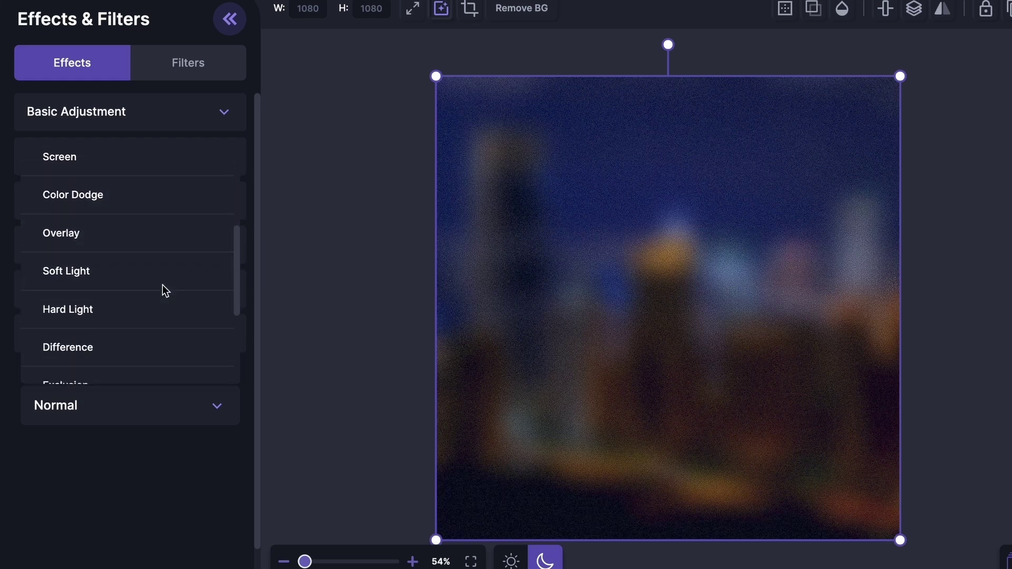
pyautogui.scroll(-1, 142, 269)
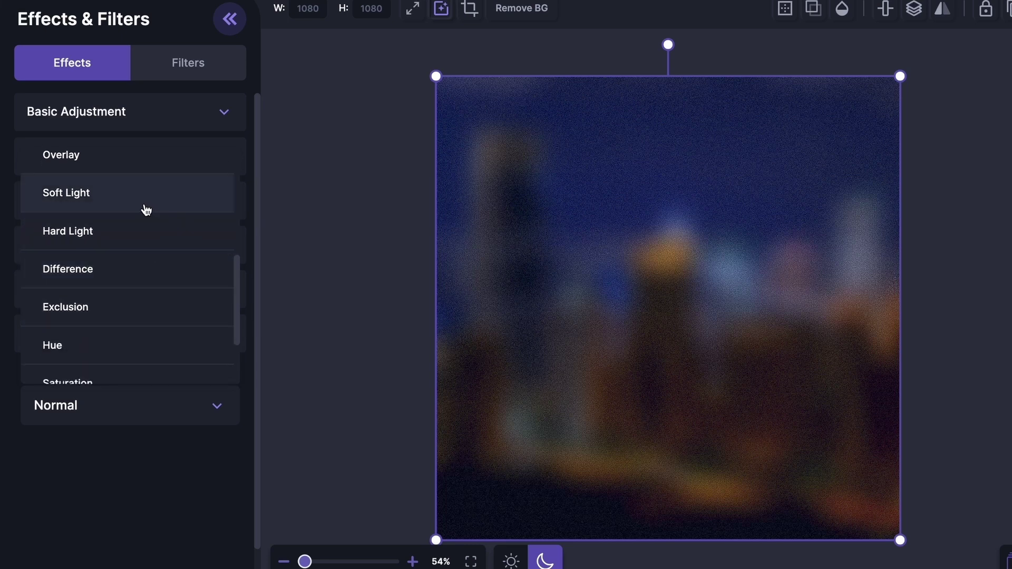
pyautogui.click(144, 410)
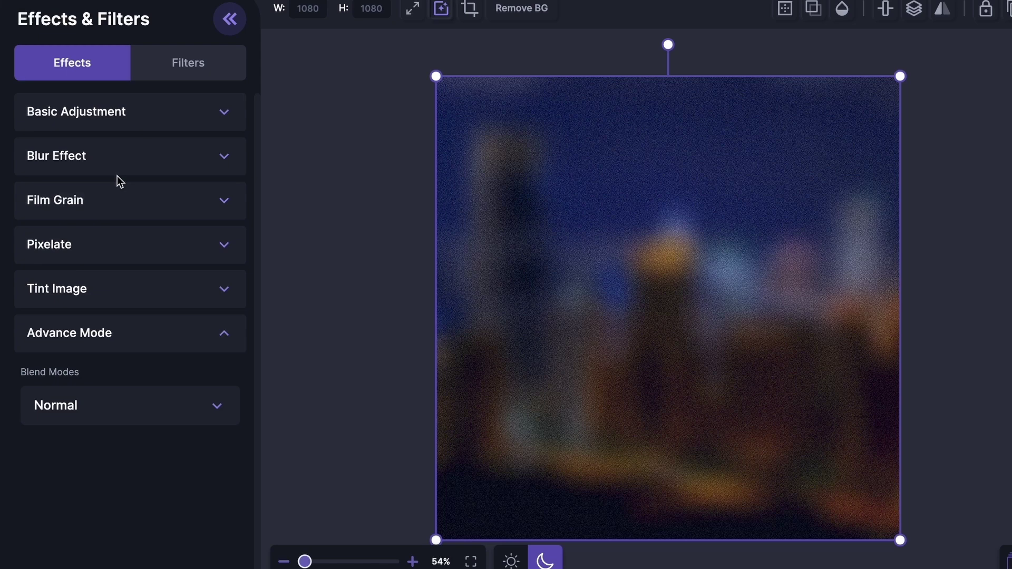
# Reduce the image's blur to 0.2 and deselect the image
pyautogui.click(104, 170)
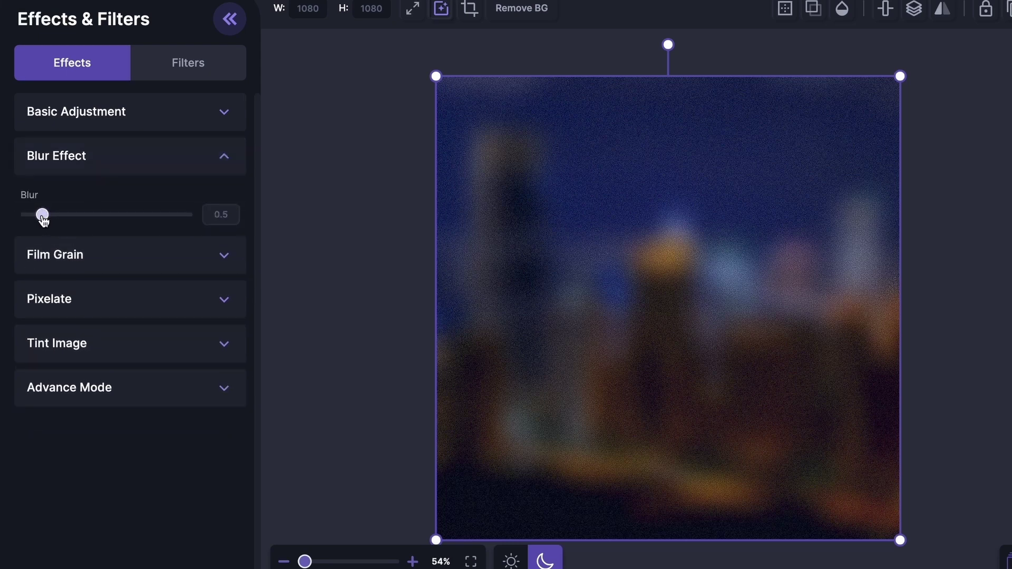
pyautogui.moveTo(43, 217); pyautogui.dragTo(32, 214)
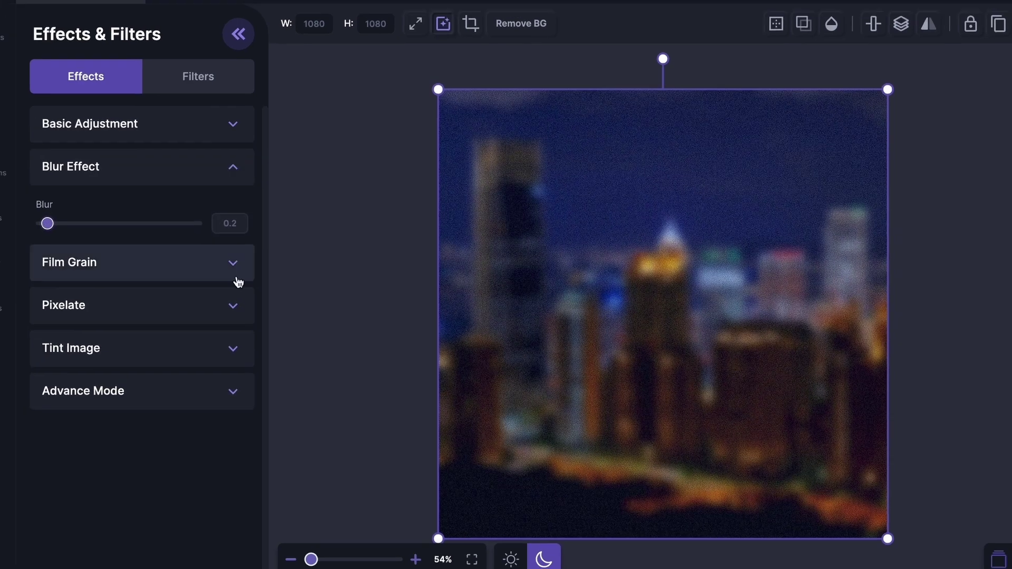
pyautogui.click(310, 293)
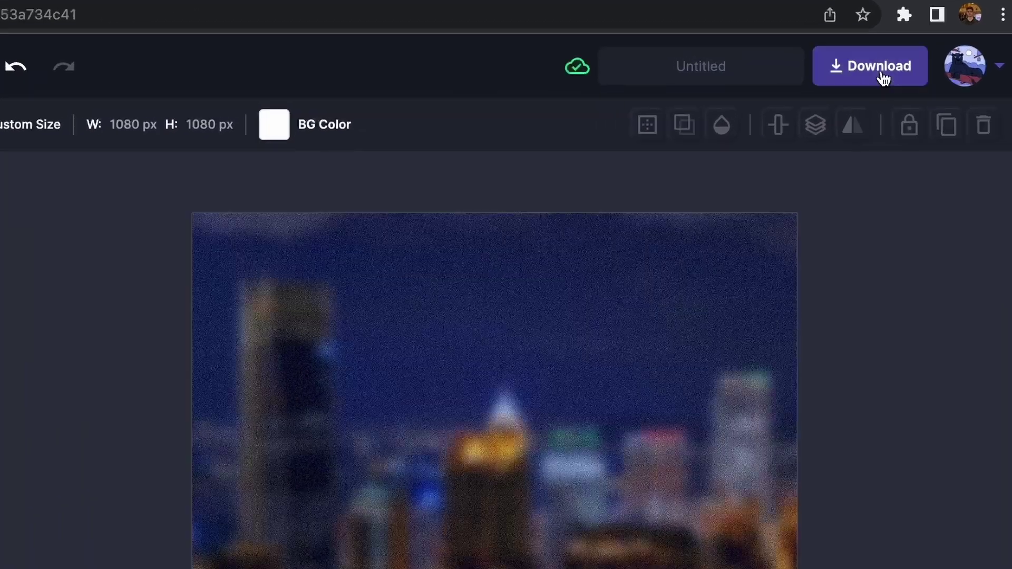
# Download all pages of the design as a PNG at 1x size and open the downloaded file
pyautogui.click(881, 80)
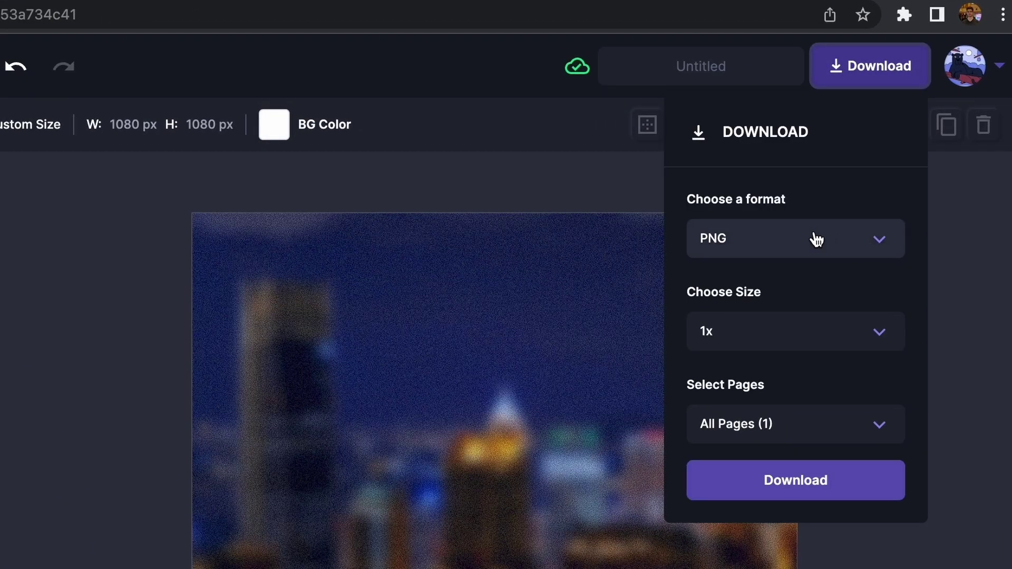
pyautogui.click(789, 490)
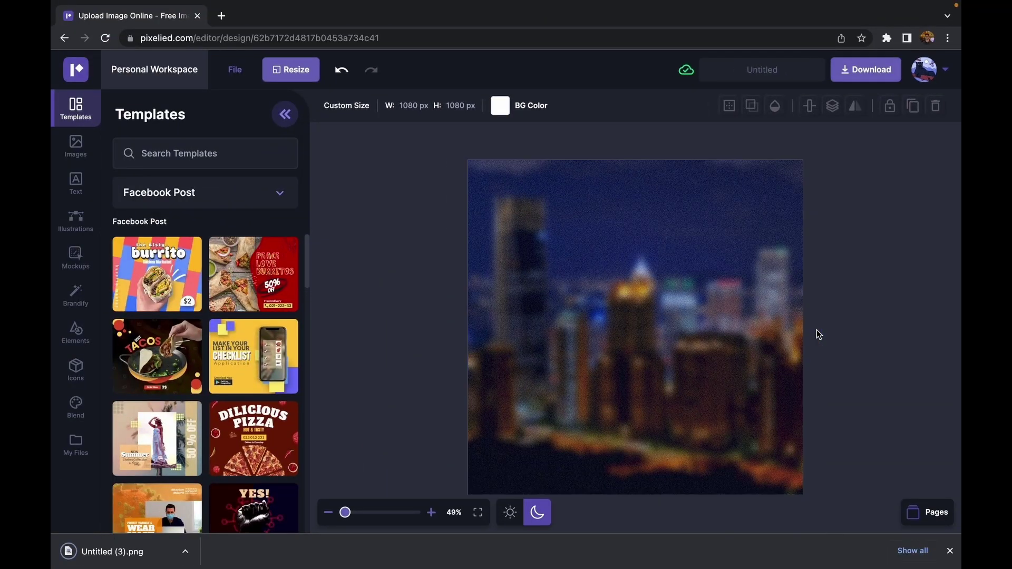
pyautogui.click(115, 552)
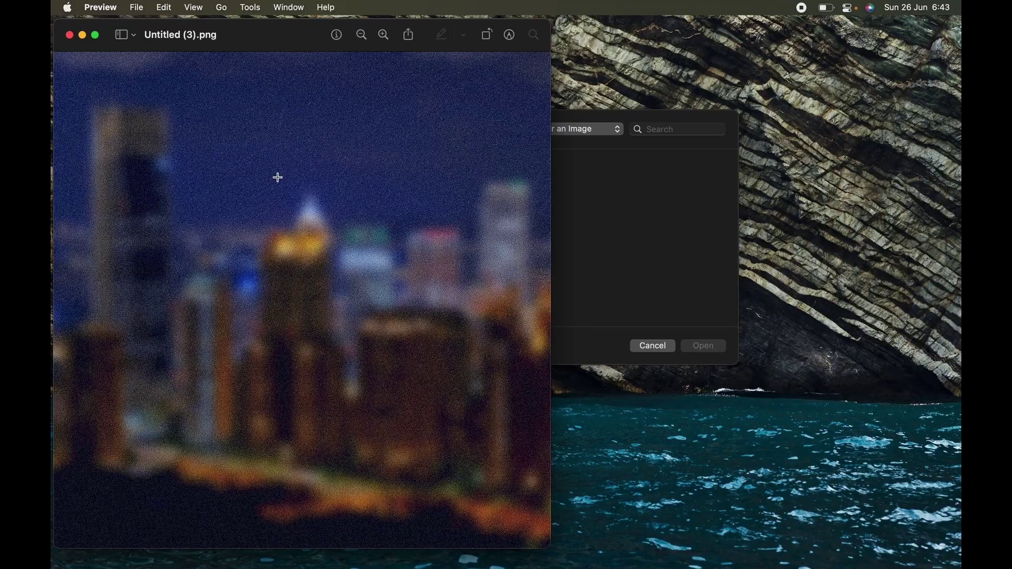